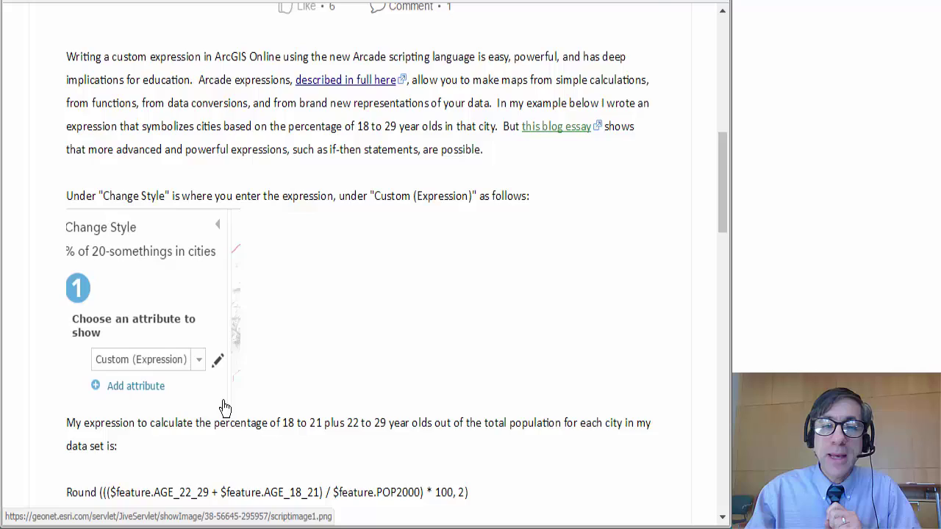
# Step: Scroll the blog post down to the Round(...) percentage expression and the resulting map URL
pyautogui.scroll(-3, 223, 405)
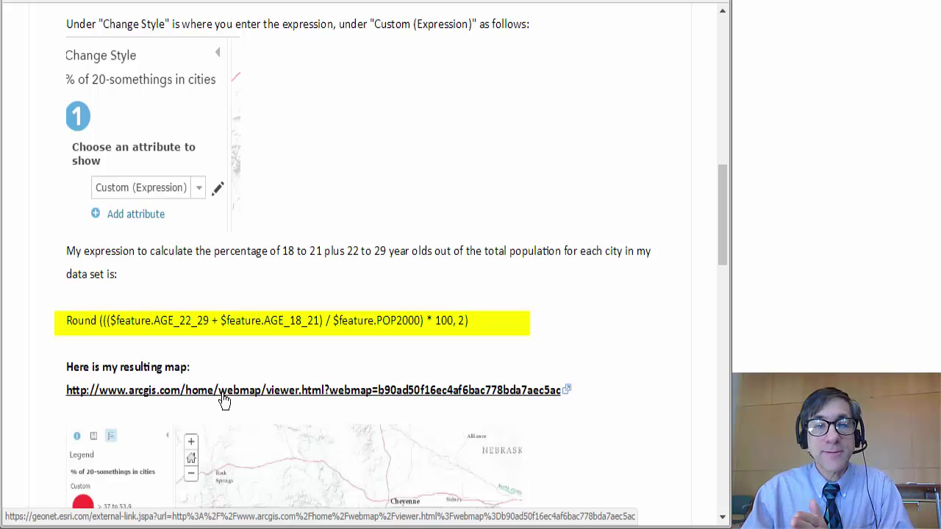
pyautogui.scroll(-3, 225, 399)
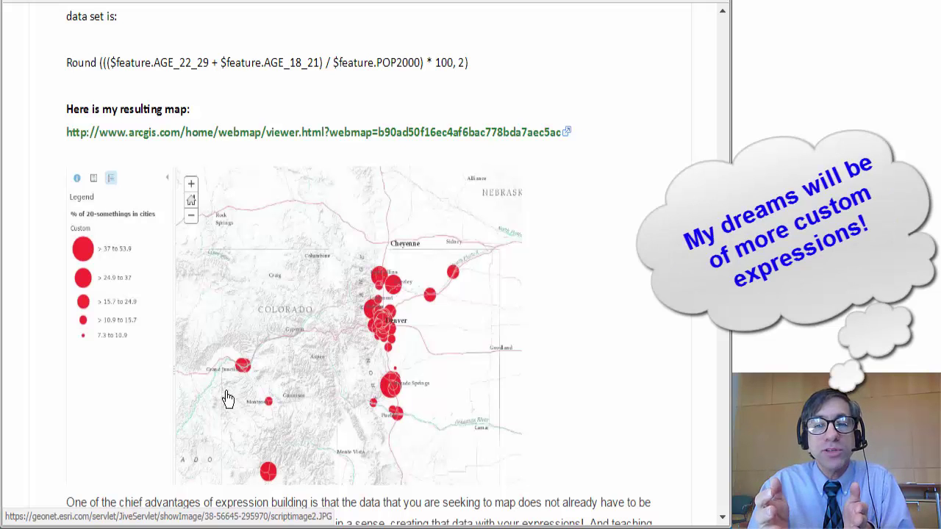
# Step: Scroll past the Colorado cities map screenshot to the closing paragraph and the education and expressions tags
pyautogui.scroll(-3, 237, 391)
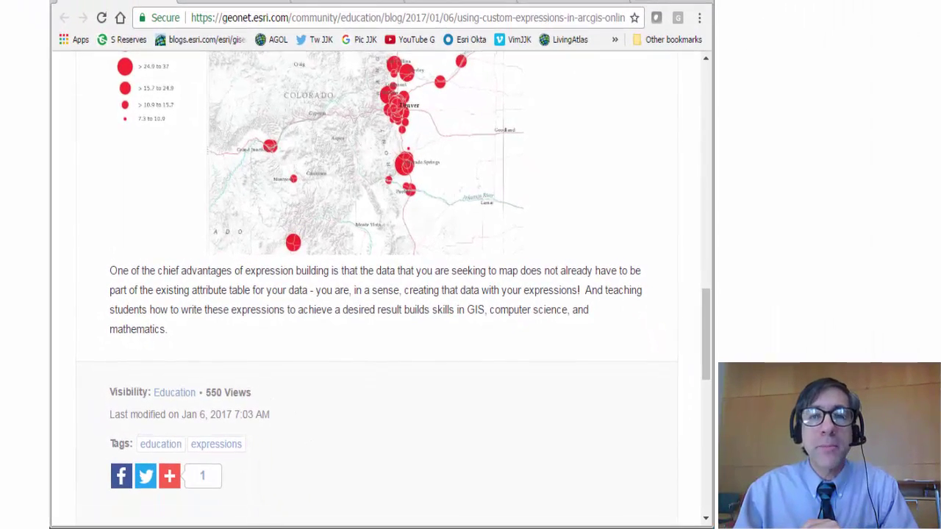
# Step: Switch to the 'Exploring Colorado's 14ers' map and show its POP2000 cities legend (10,566–554,636)
pyautogui.click(573, 3)
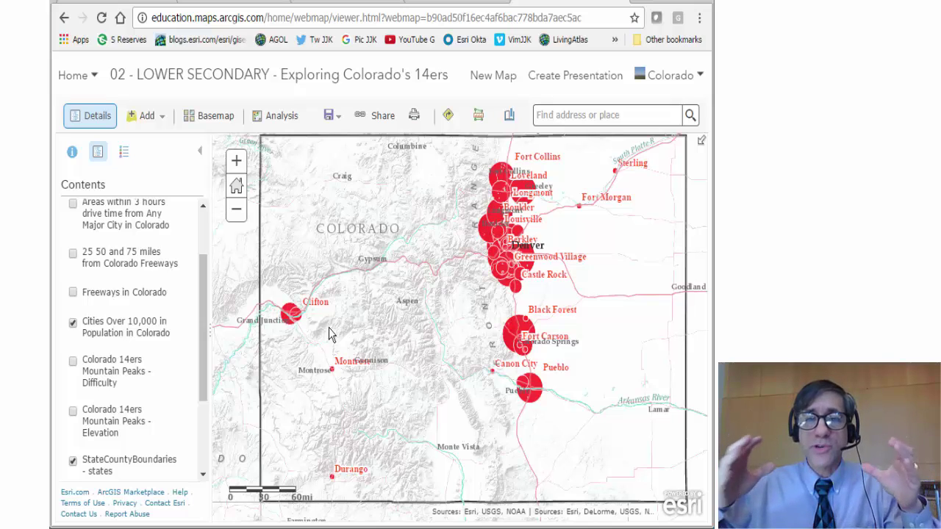
pyautogui.click(123, 151)
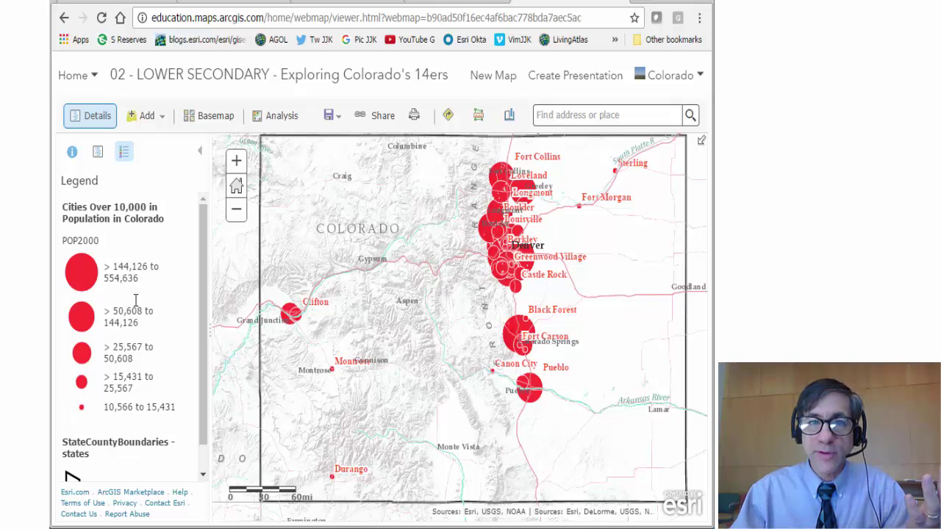
# Step: In the layer list, switch off the Cities Over 10,000 in Population in Colorado layer
pyautogui.click(98, 157)
pyautogui.moveTo(203, 349); pyautogui.dragTo(204, 409)
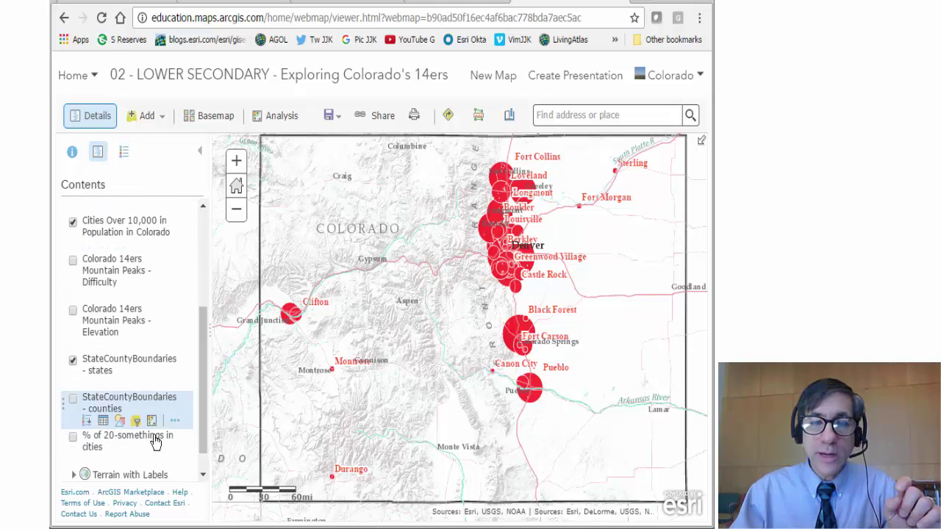
pyautogui.click(72, 221)
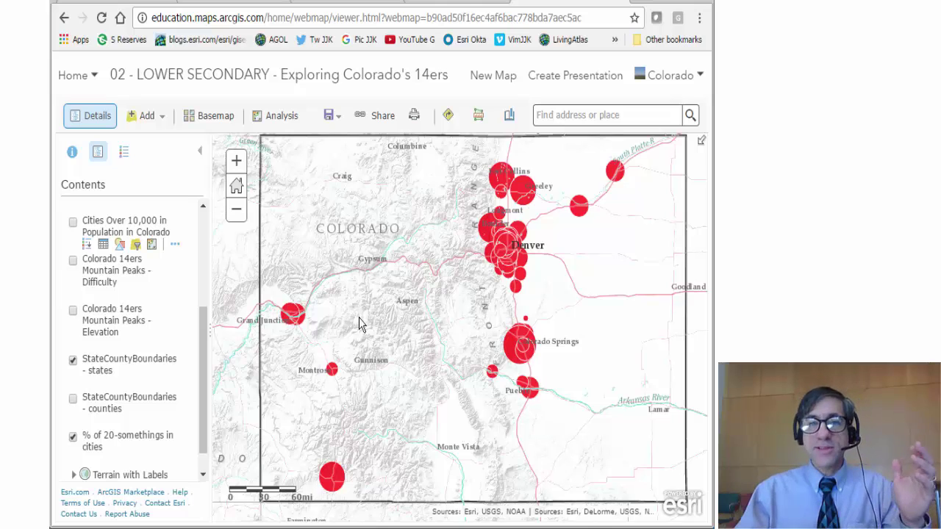
pyautogui.click(73, 222)
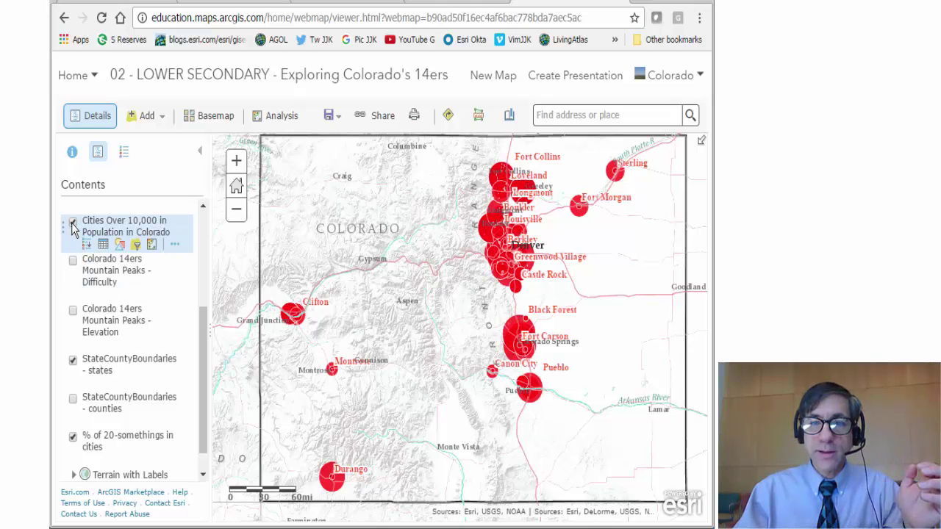
pyautogui.click(73, 221)
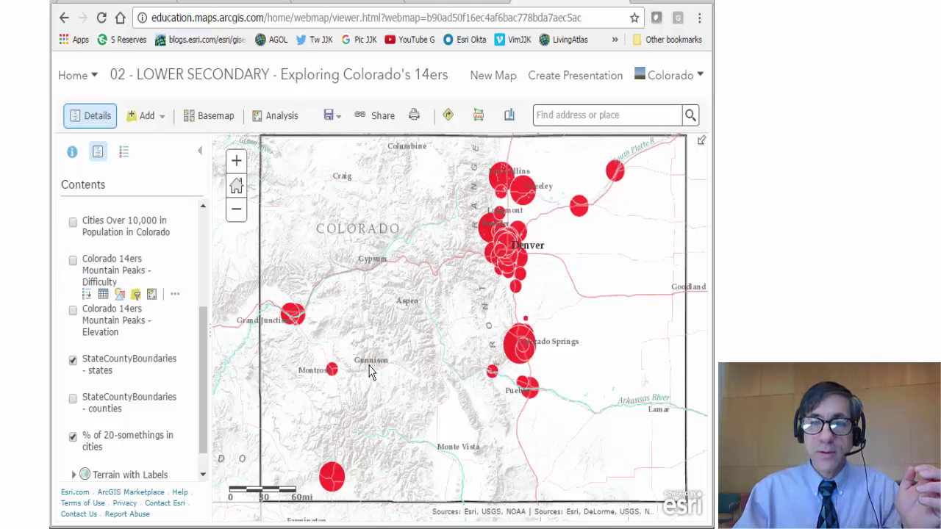
# Step: Inspect the Durango city's popup attributes, then close the popup
pyautogui.click(331, 478)
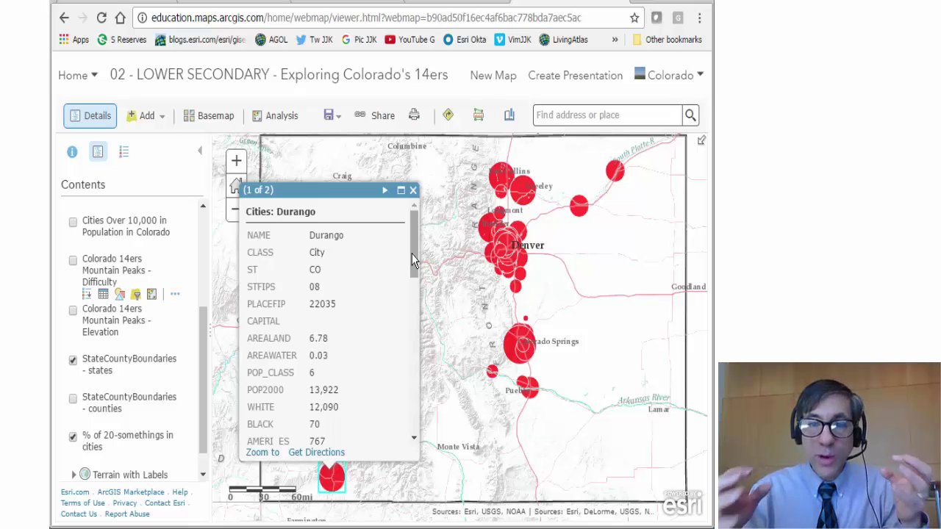
pyautogui.click(413, 190)
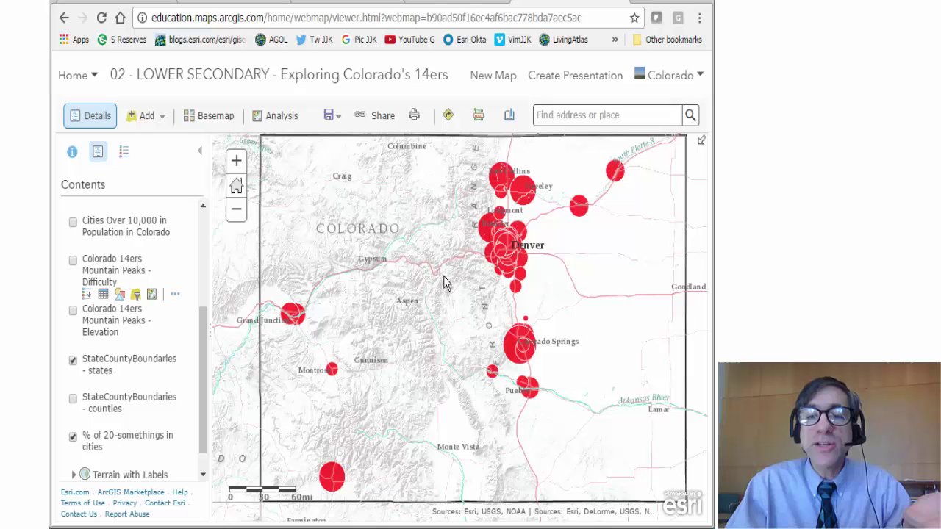
pyautogui.moveTo(106, 395)
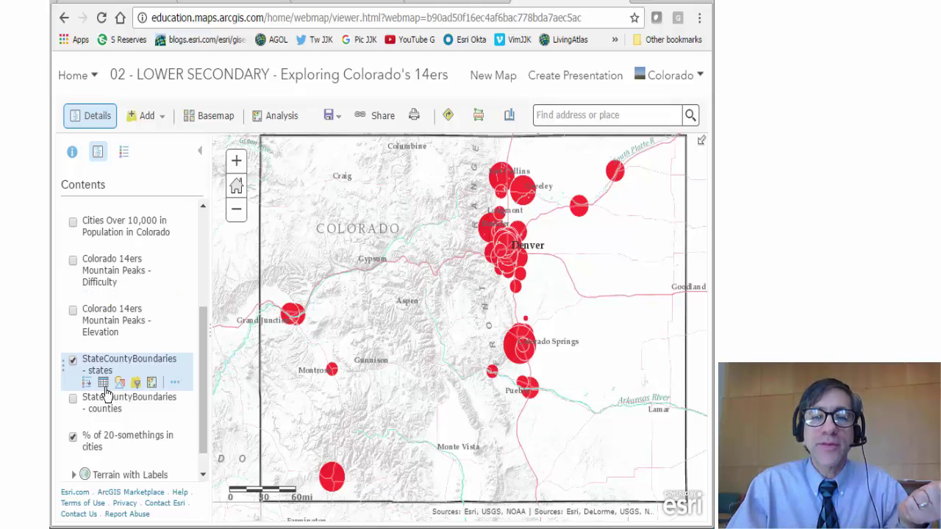
pyautogui.moveTo(95, 452)
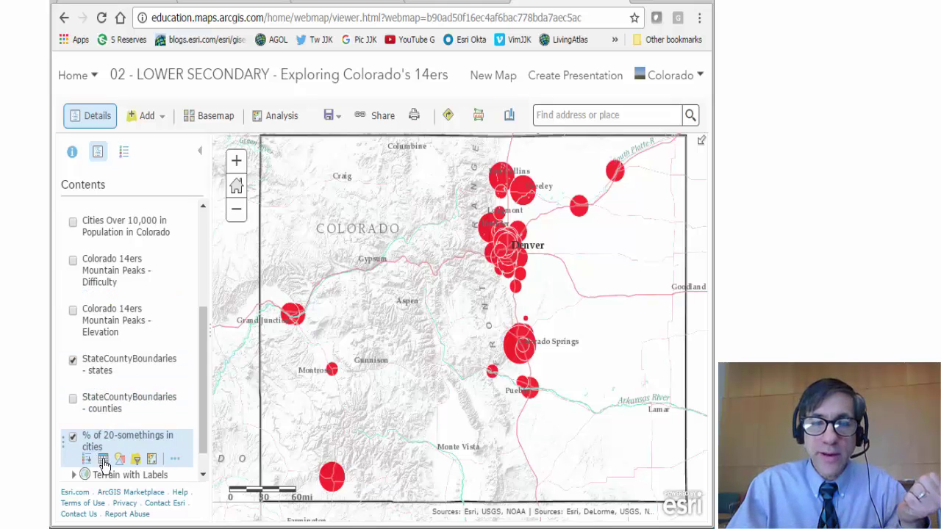
# Step: Open the Custom (Expression) Arcade script in the 20-somethings layer's style settings
pyautogui.click(118, 460)
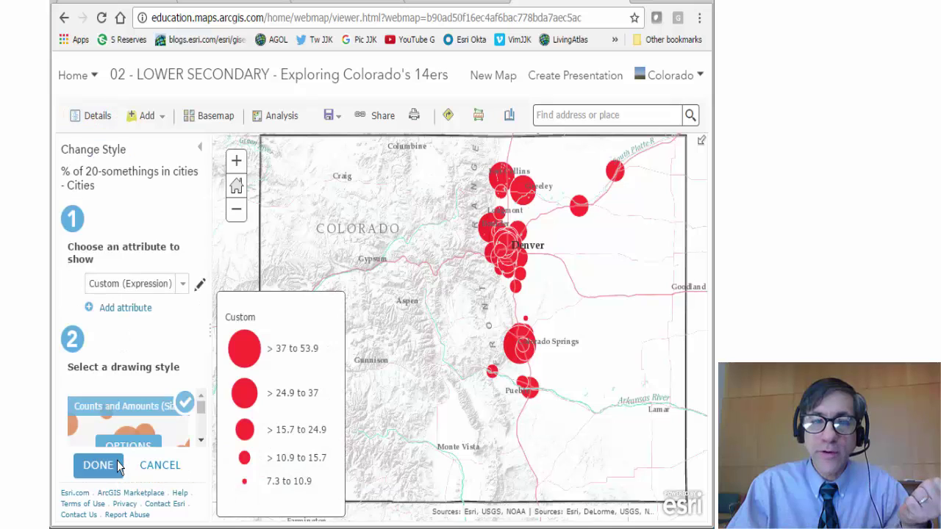
pyautogui.click(199, 289)
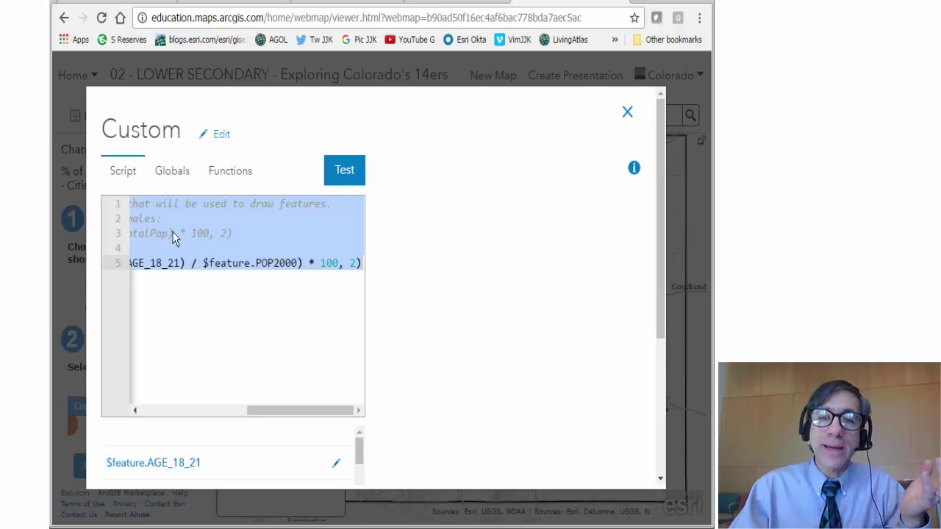
pyautogui.moveTo(255, 409); pyautogui.dragTo(152, 411)
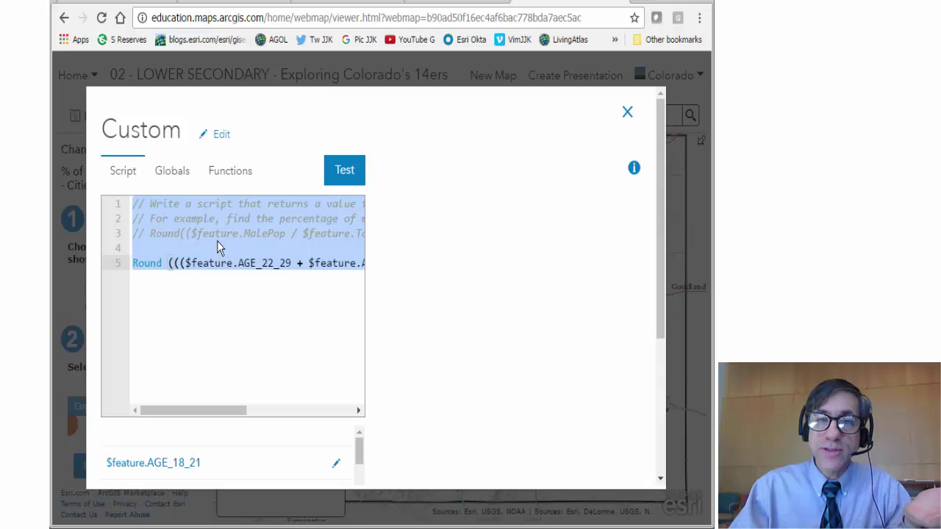
pyautogui.moveTo(237, 411)
pyautogui.mouseDown()
pyautogui.moveTo(317, 411)
pyautogui.moveTo(221, 419)
pyautogui.moveTo(294, 414)
pyautogui.moveTo(350, 423)
pyautogui.mouseUp()
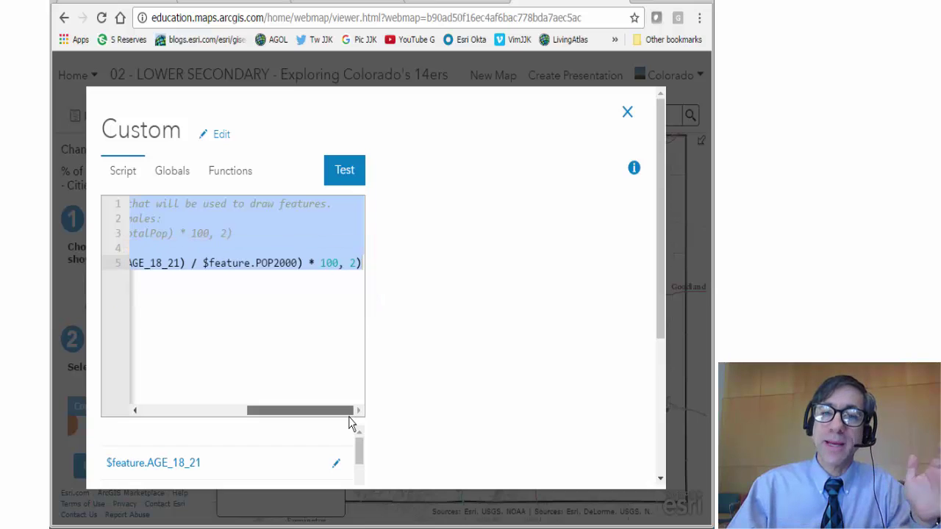
pyautogui.moveTo(349, 423); pyautogui.dragTo(239, 420)
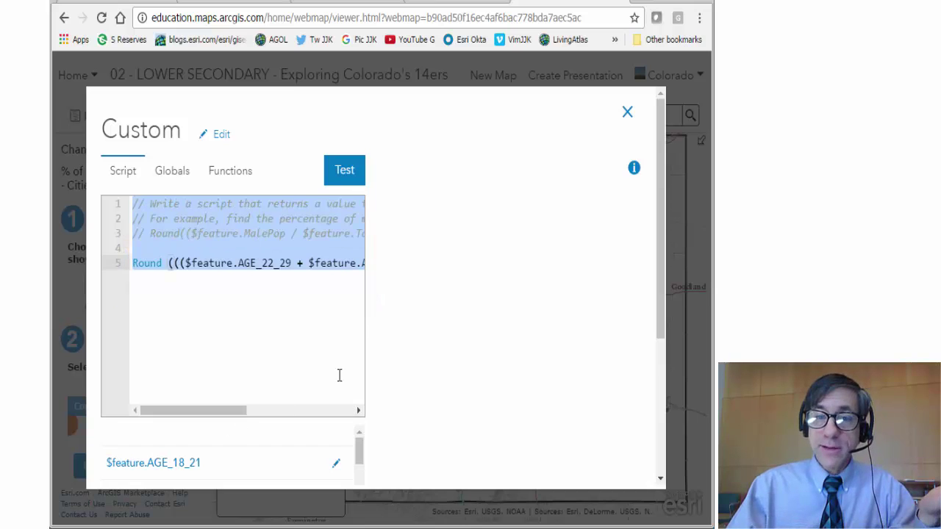
# Step: Browse the expression editor's fields and functions lists and display the Abs function reference
pyautogui.click(217, 135)
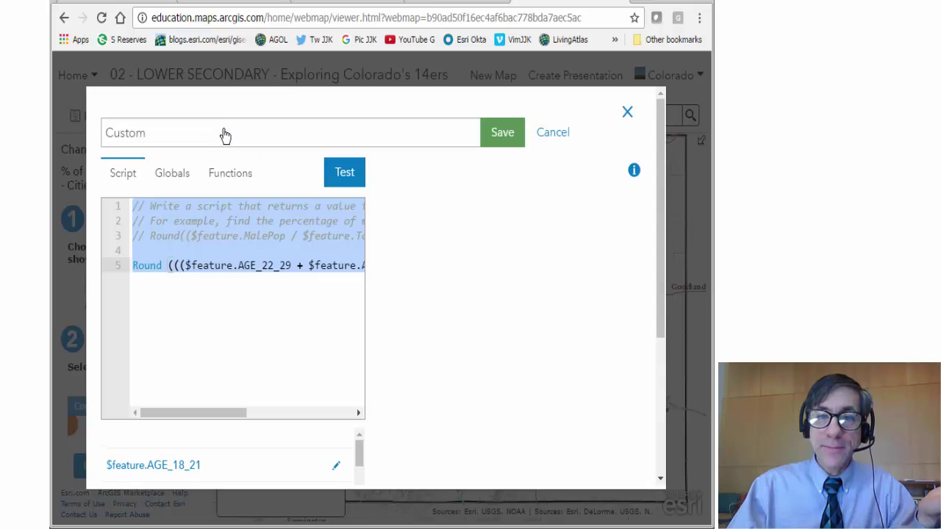
pyautogui.click(124, 175)
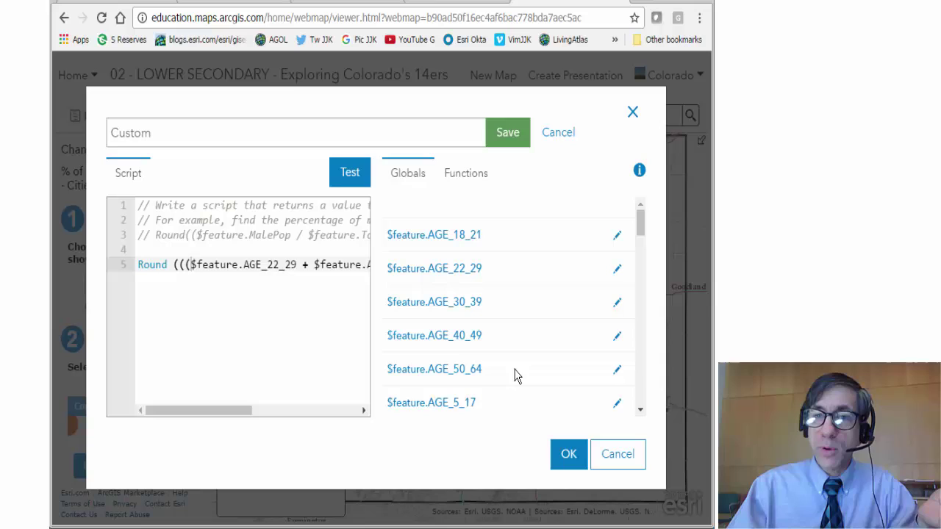
pyautogui.moveTo(640, 219); pyautogui.dragTo(413, 182)
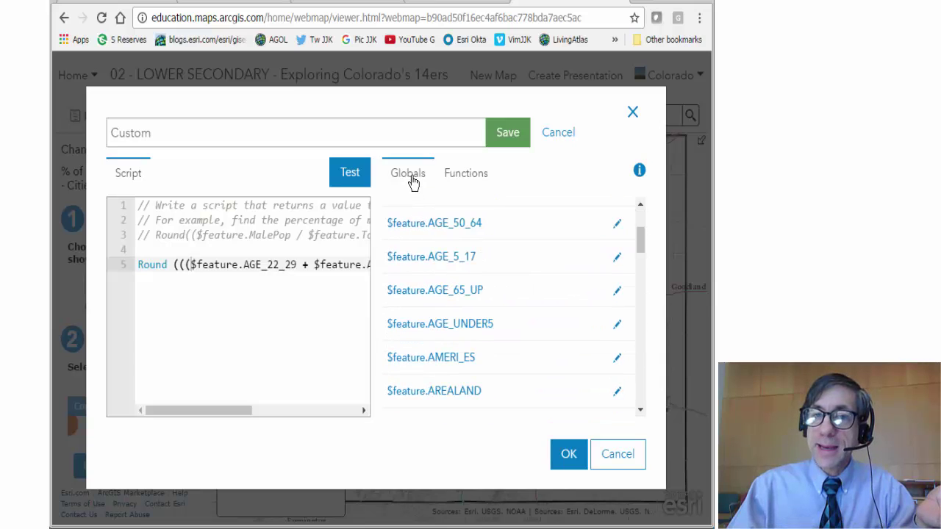
pyautogui.click(463, 176)
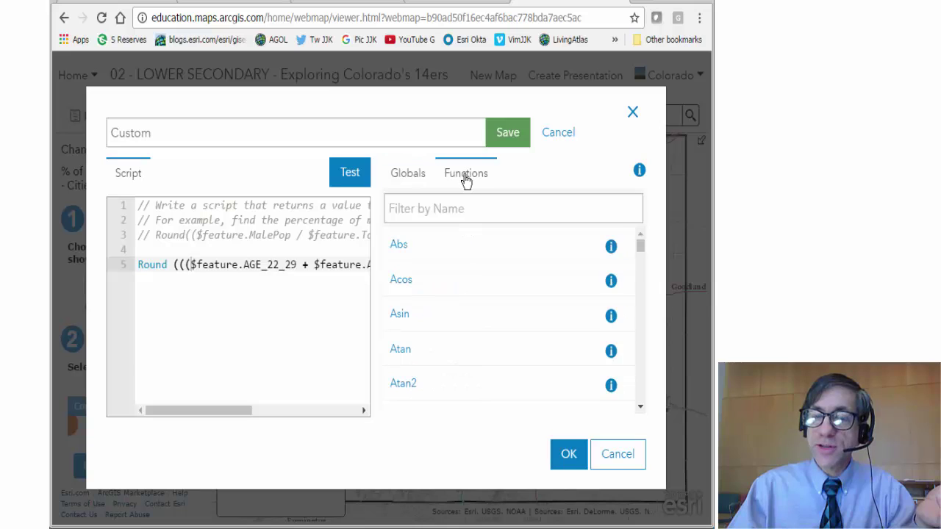
pyautogui.moveTo(640, 246)
pyautogui.mouseDown()
pyautogui.moveTo(639, 283)
pyautogui.moveTo(640, 246)
pyautogui.mouseUp()
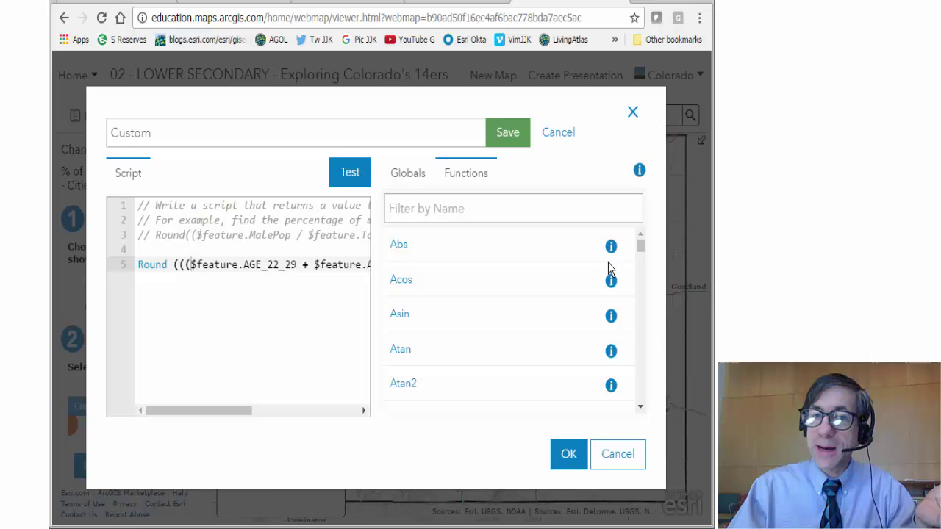
pyautogui.click(610, 246)
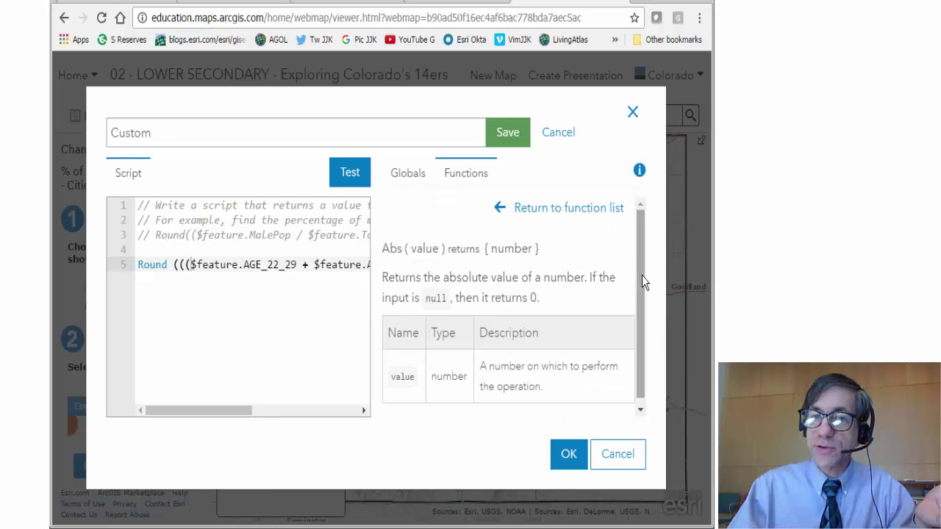
pyautogui.moveTo(640, 264); pyautogui.dragTo(643, 298)
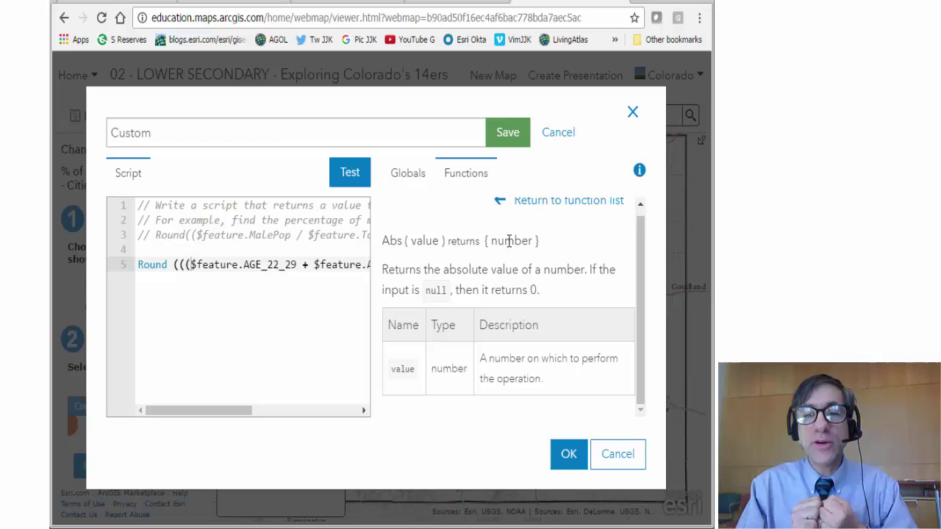
# Step: Cancel the expression editor and the Change Style settings without saving changes
pyautogui.click(622, 453)
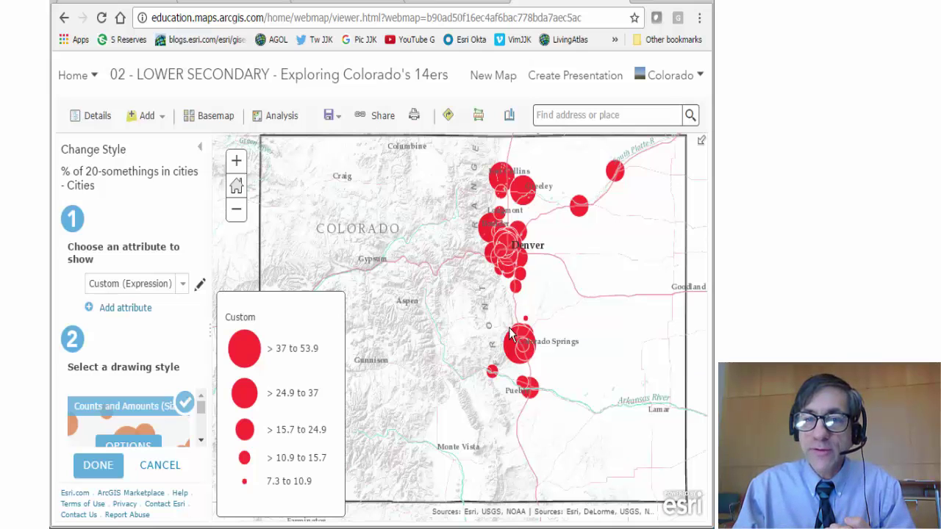
pyautogui.click(165, 466)
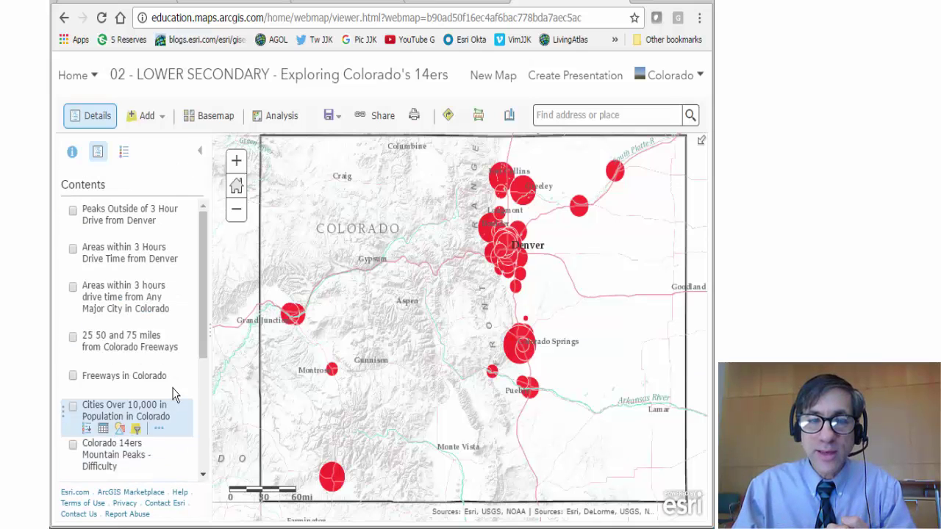
pyautogui.moveTo(203, 344); pyautogui.dragTo(204, 470)
# Step: Review the 20-somethings layer's attribute table, scrolling across its columns, then close it
pyautogui.click(102, 430)
pyautogui.moveTo(261, 518); pyautogui.dragTo(468, 523)
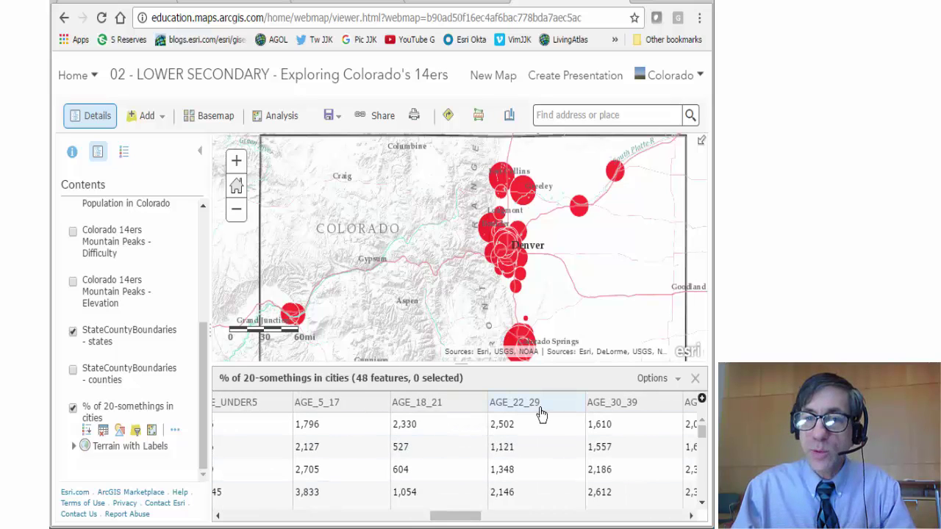
pyautogui.moveTo(466, 520); pyautogui.dragTo(680, 521)
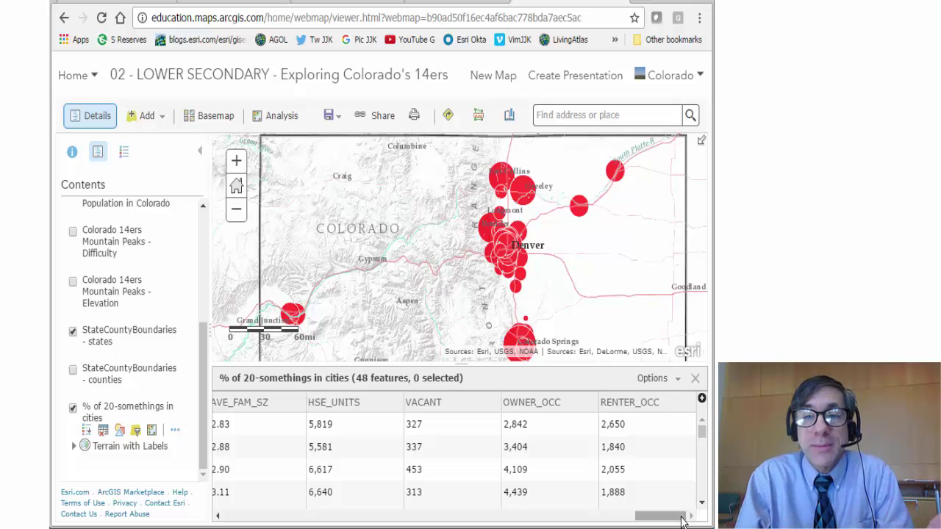
pyautogui.click(695, 378)
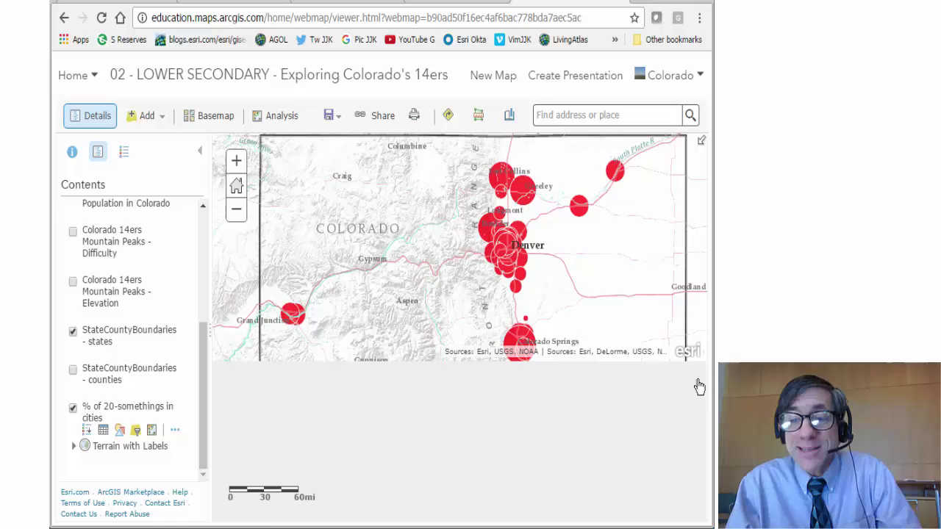